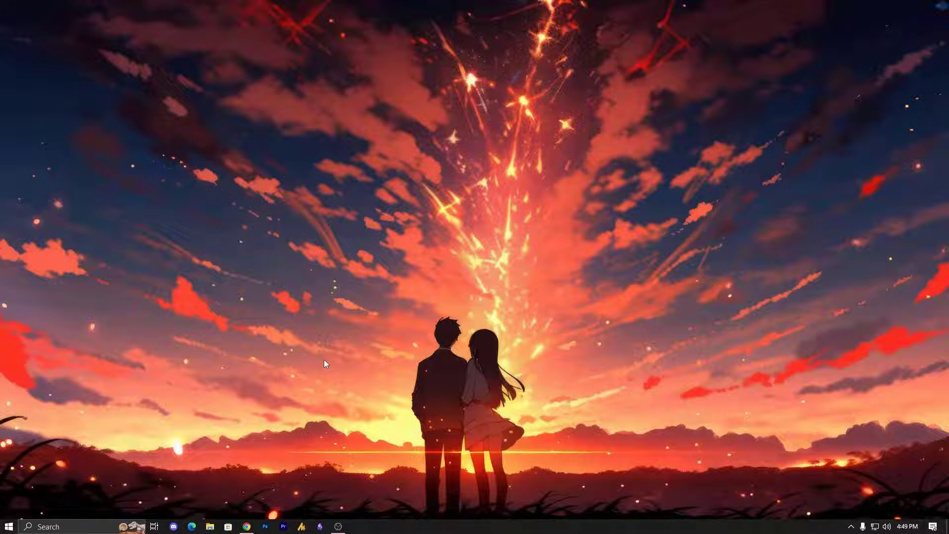
Open Network & Internet settings maximised and show the network adapters list.
left_click(15, 524)
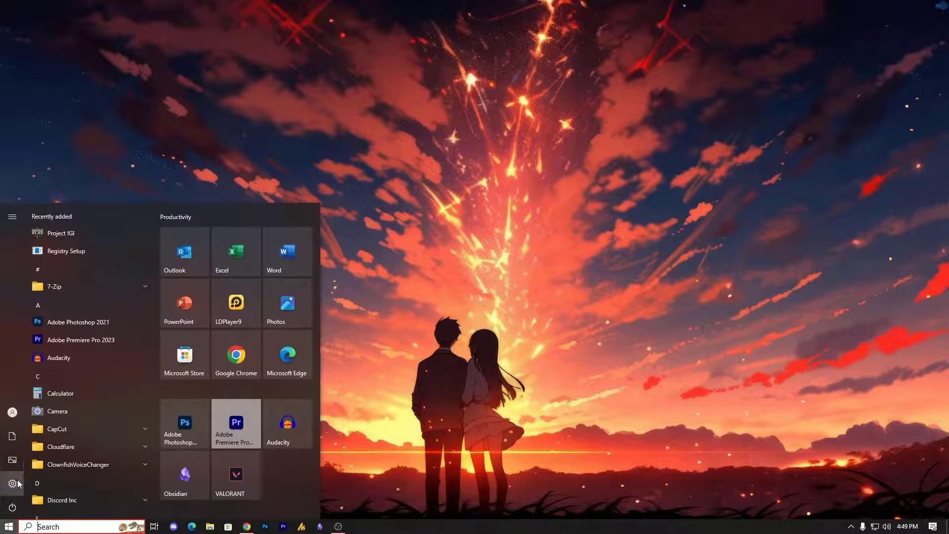
left_click(37, 484)
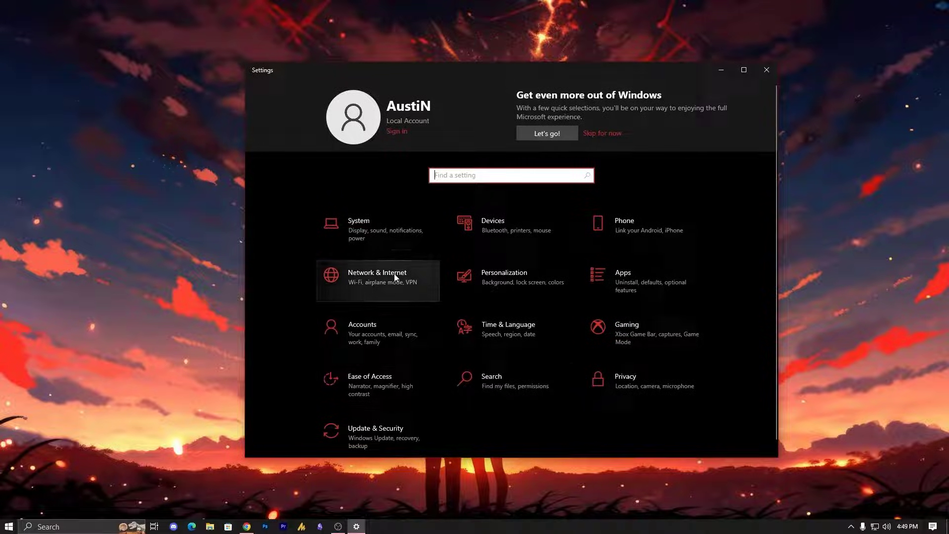
scroll(403, 390, "down", 1)
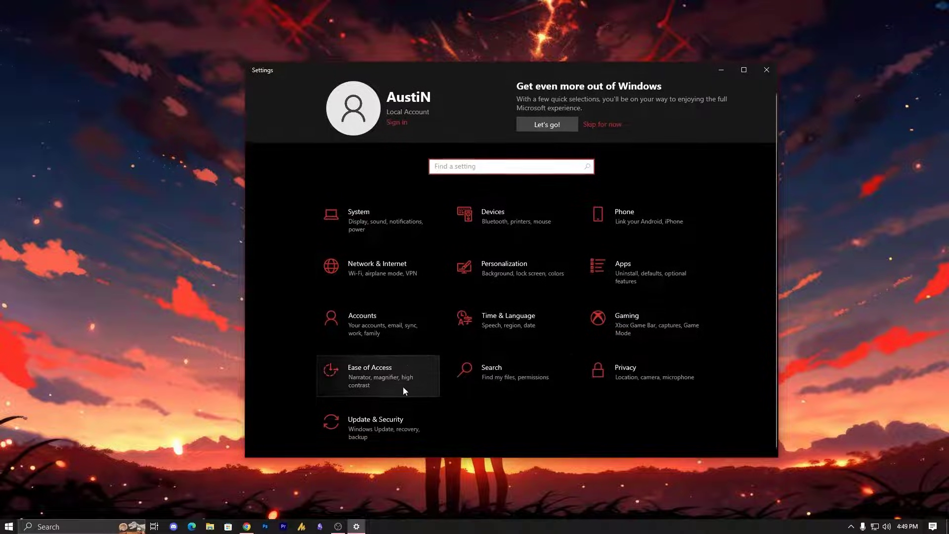
left_click(380, 265)
left_click(749, 69)
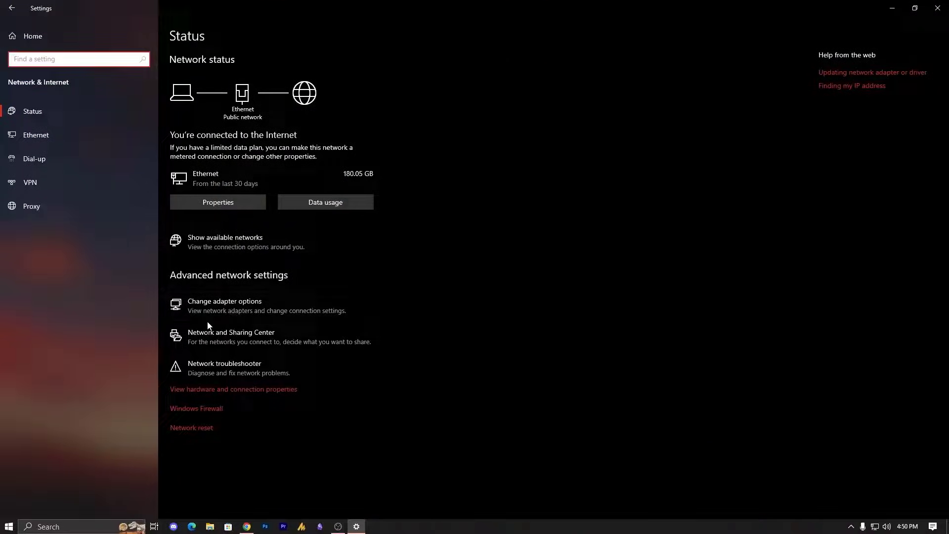
left_click(232, 302)
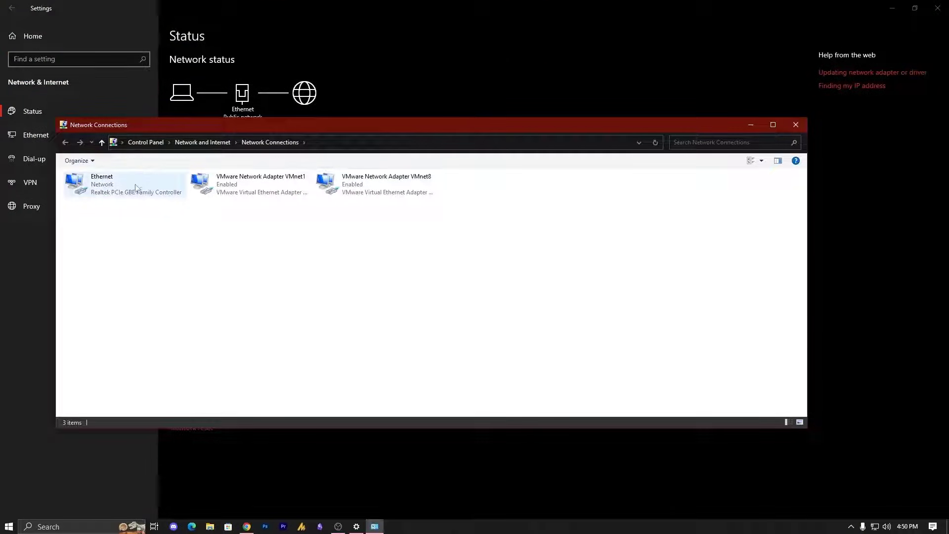
Check that Ethernet's IPv4 address and DNS stay automatic, then close its dialogs.
double_click(103, 188)
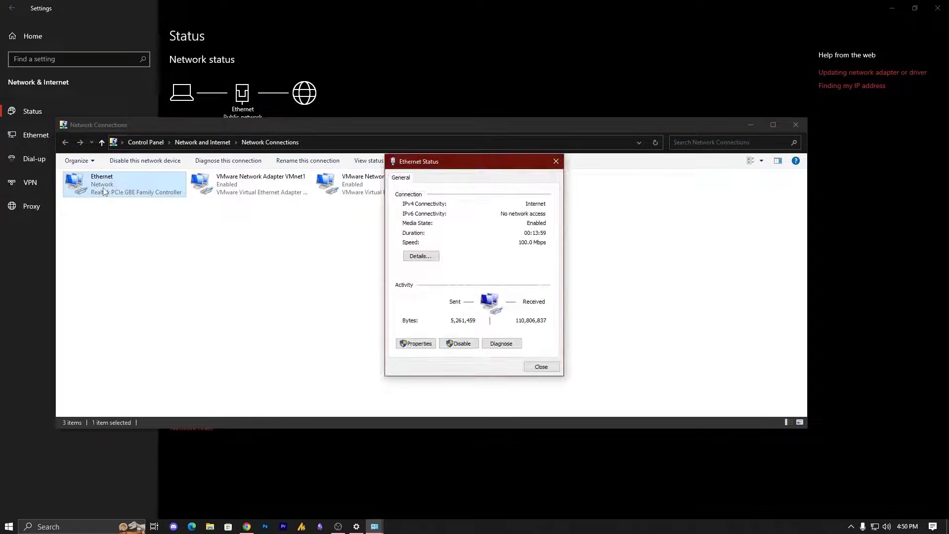
left_click(425, 345)
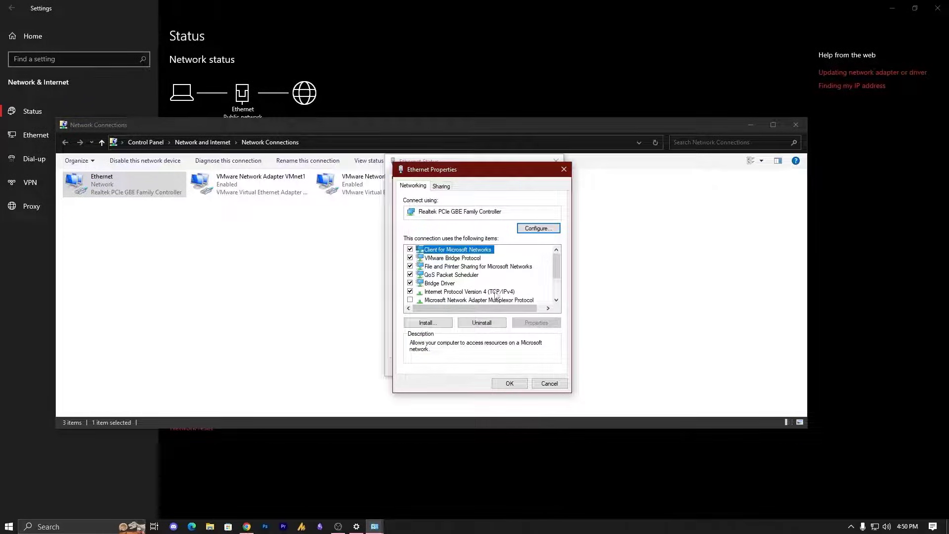
left_click(496, 292)
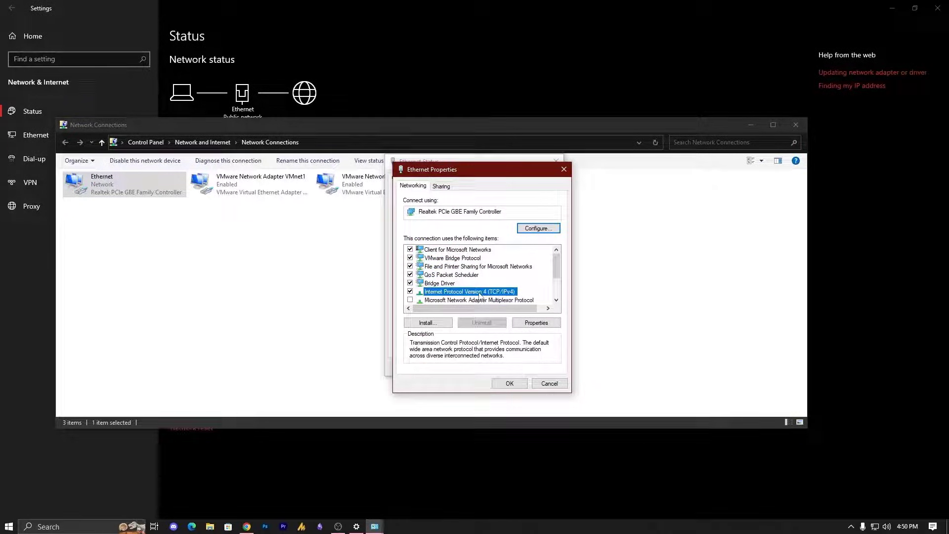
left_click(535, 323)
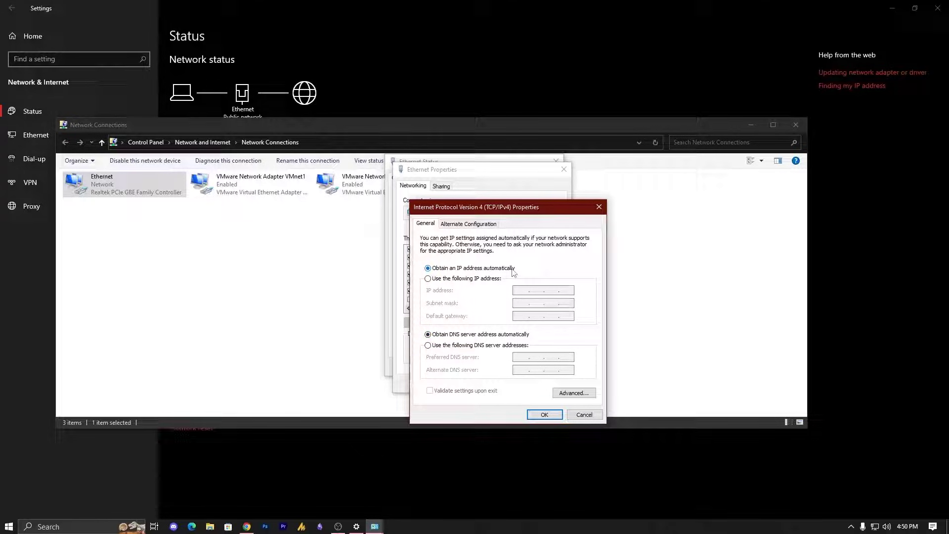
left_click(472, 224)
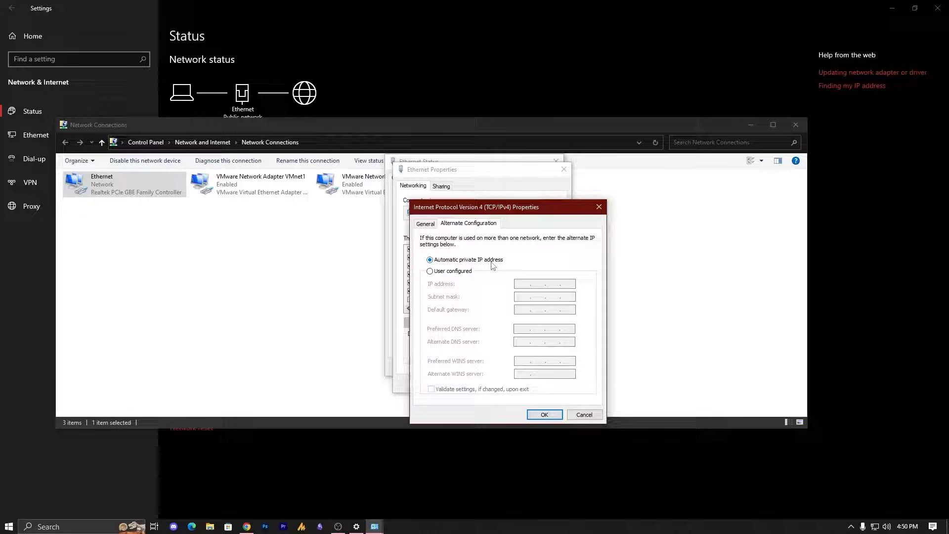
left_click(538, 415)
left_click(508, 384)
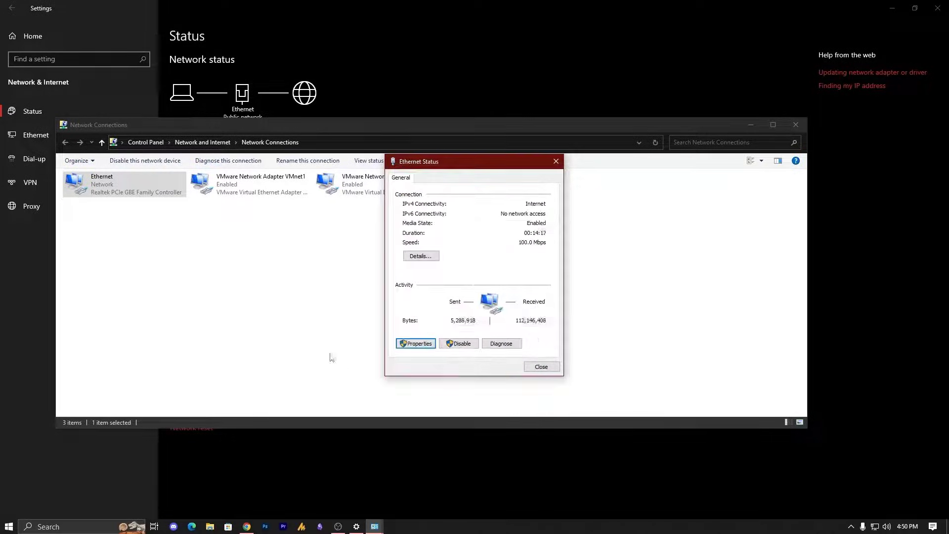
left_click(538, 366)
Close the network windows and launch Internet Options with inetcpl.cpl, centred on screen.
left_click(798, 125)
key("alt+F4")
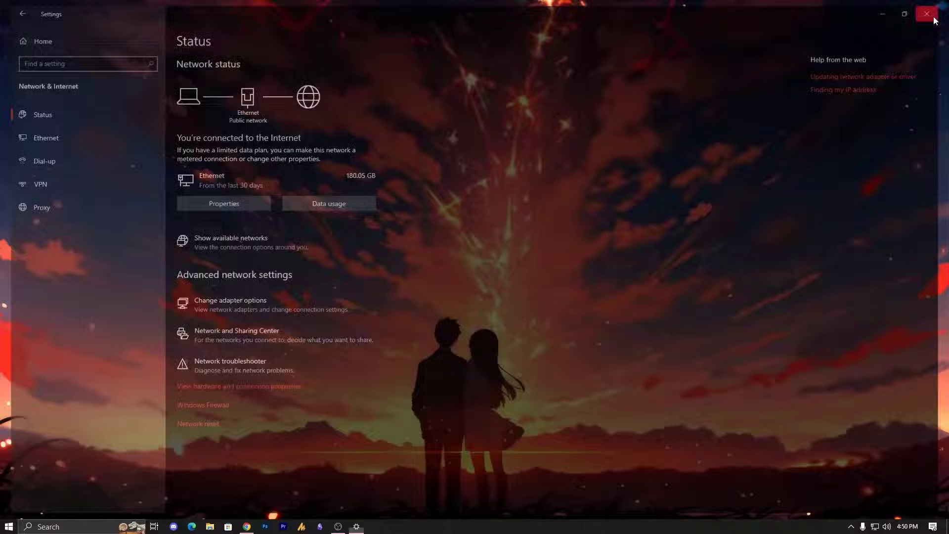
key("super")
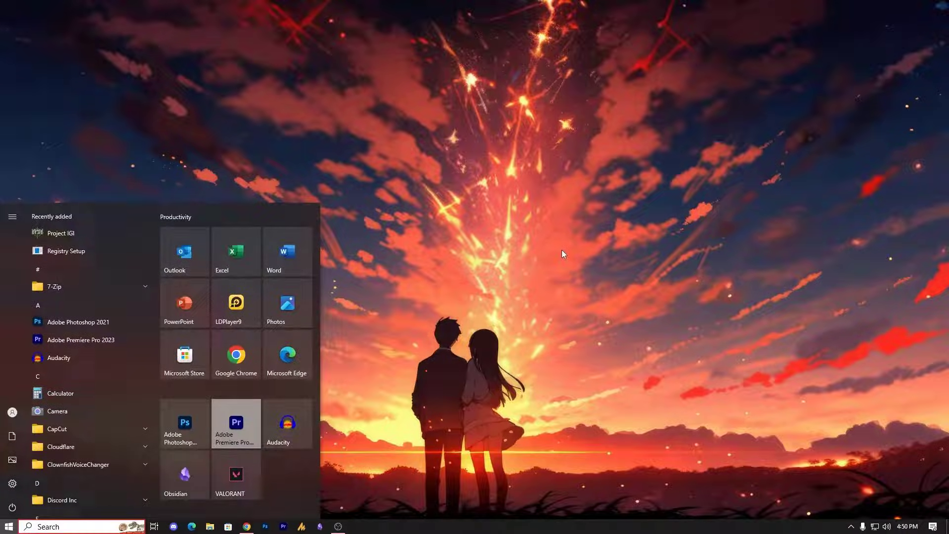
type("inetcpl.cpl")
key("Return")
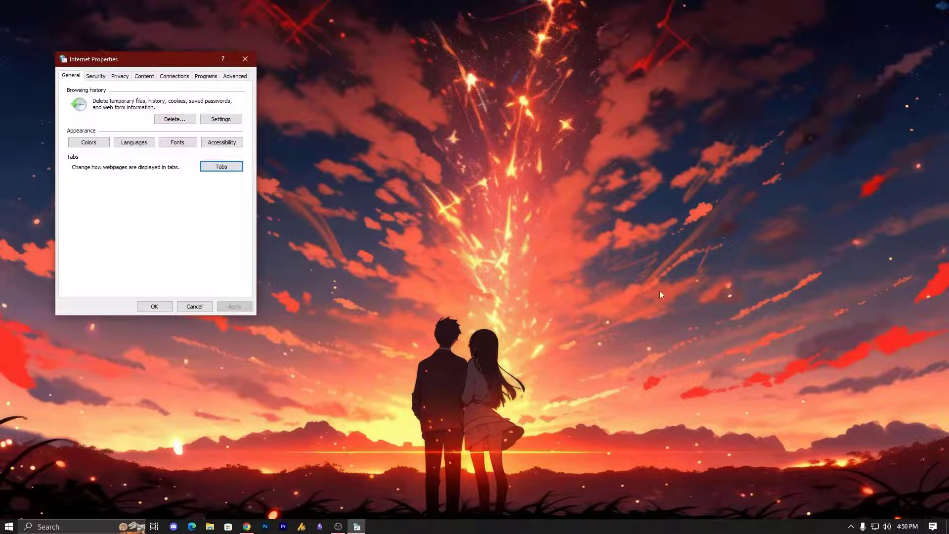
left_click_drag(193, 59, 443, 110)
Turn off the automatic configuration script and LAN proxy server in LAN settings.
left_click(424, 128)
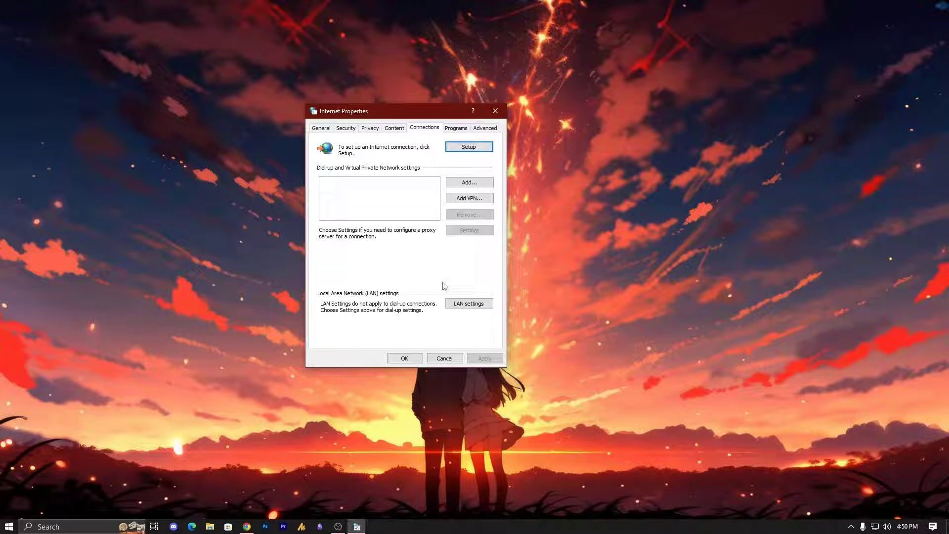
left_click(460, 306)
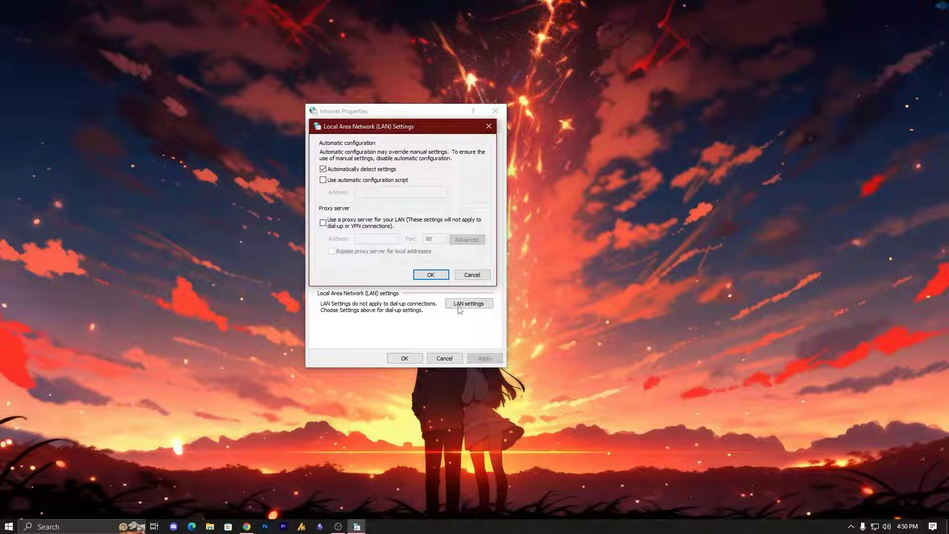
left_click(323, 180)
left_click(323, 179)
left_click(323, 223)
left_click(322, 223)
Confirm the LAN settings and delete the browsing history from the General tab.
left_click(430, 275)
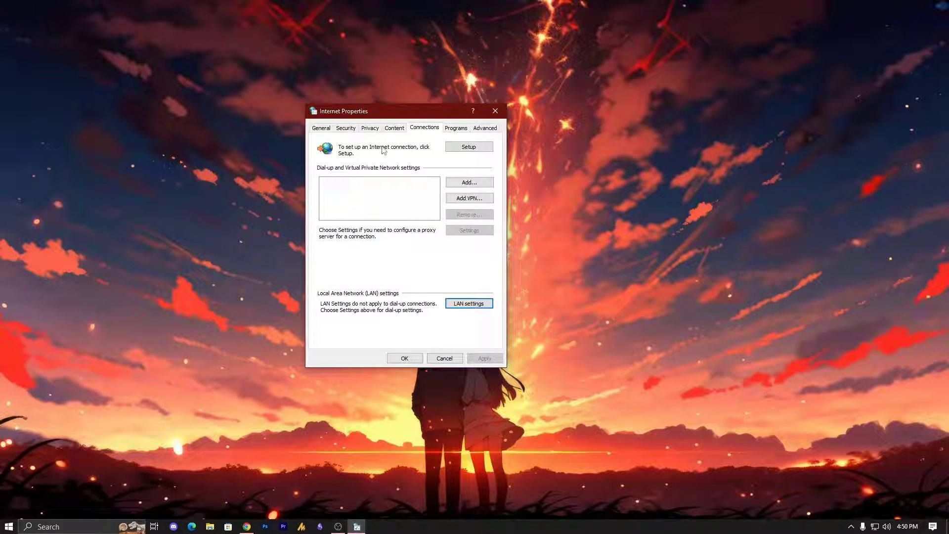
left_click(323, 129)
left_click(345, 129)
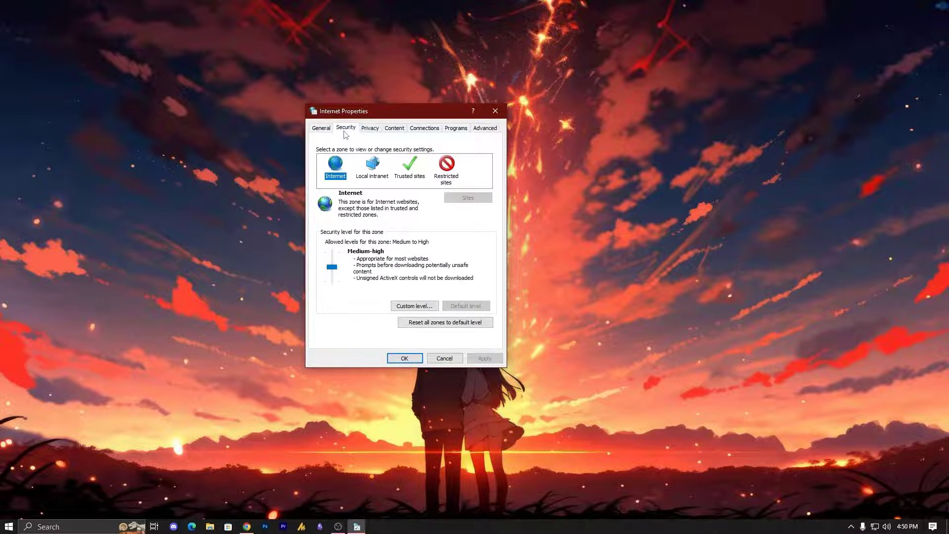
left_click(484, 127)
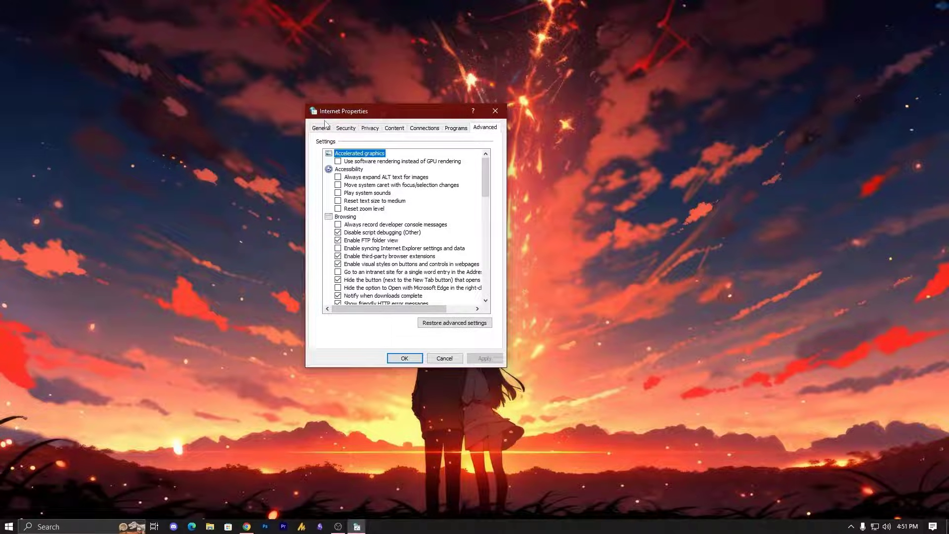
left_click(329, 129)
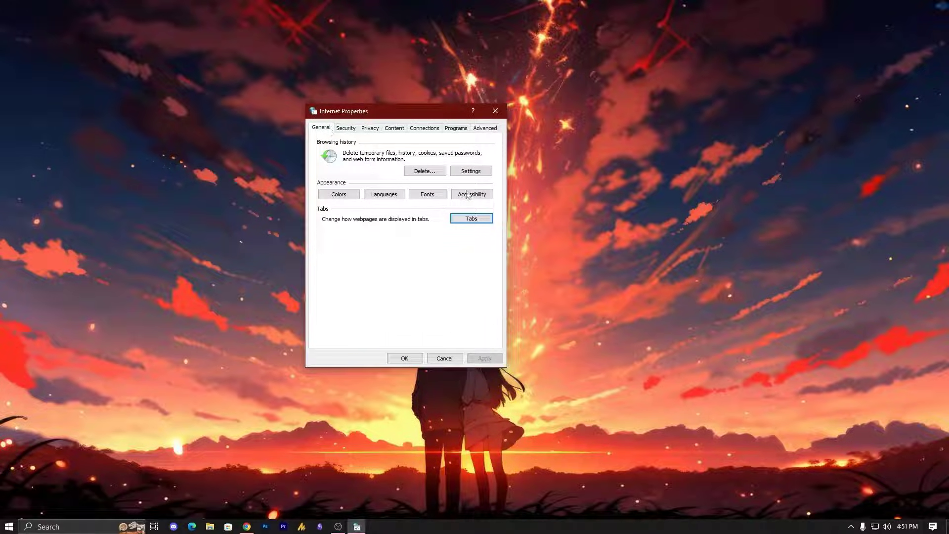
left_click(428, 180)
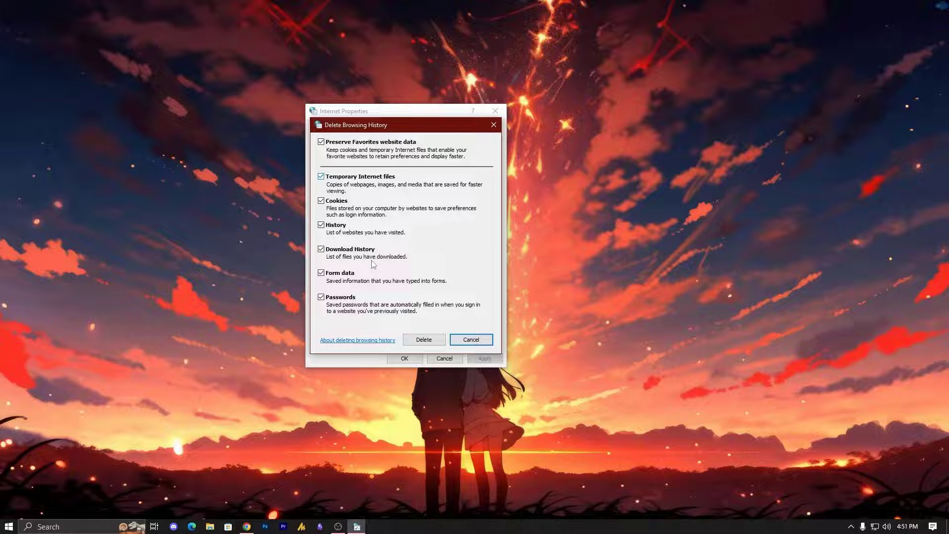
left_click(423, 339)
left_click(485, 359)
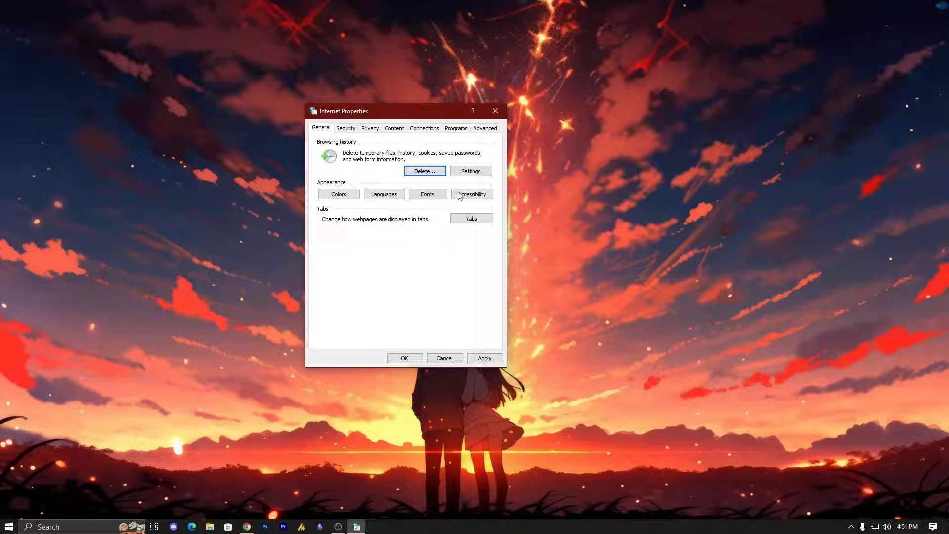
Restore Internet Properties advanced settings to their defaults.
left_click(484, 128)
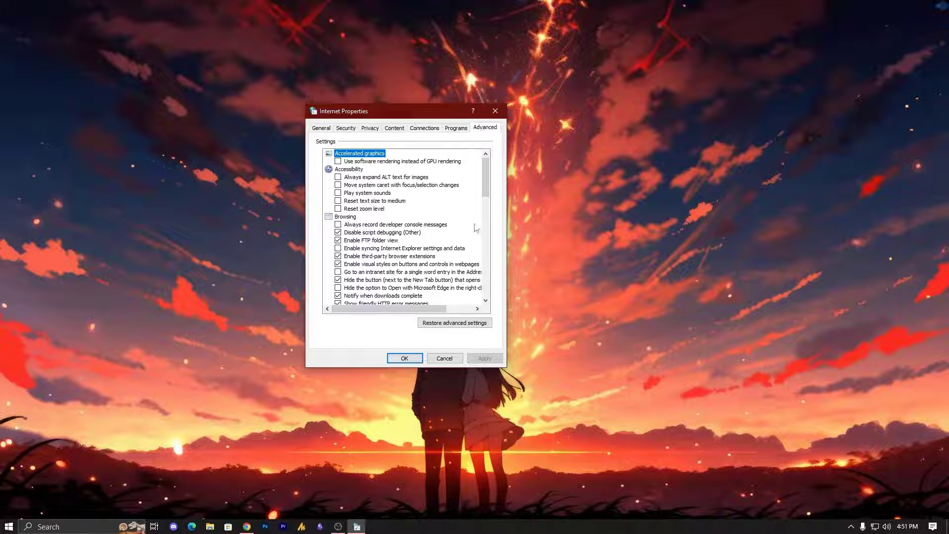
left_click(461, 327)
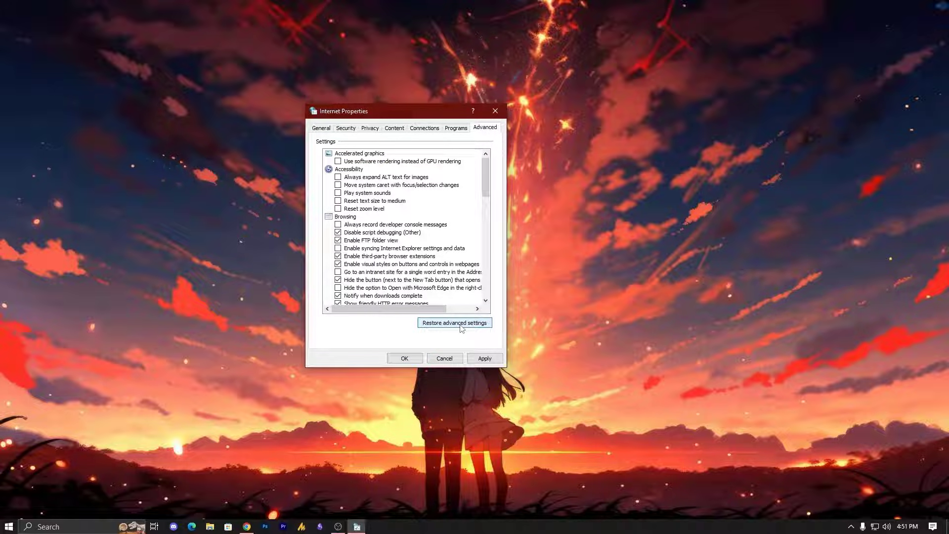
left_click(486, 358)
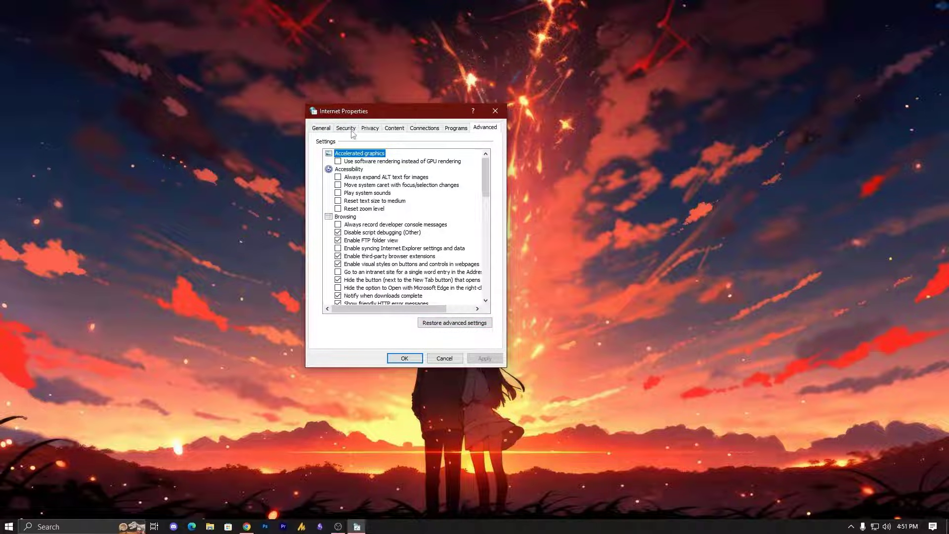
Set checking for newer stored pages to Never and close Internet Properties.
key("ctrl+Tab")
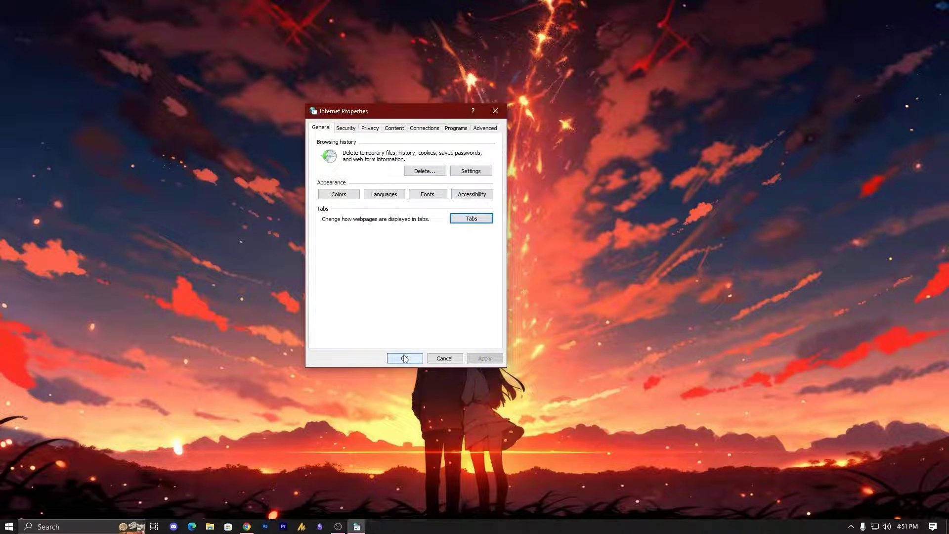
left_click(467, 174)
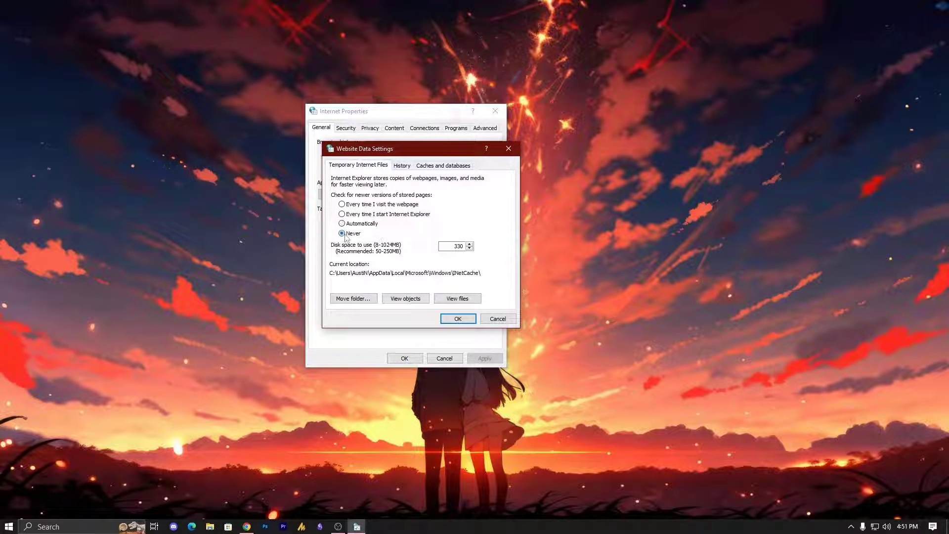
left_click(347, 234)
left_click(459, 318)
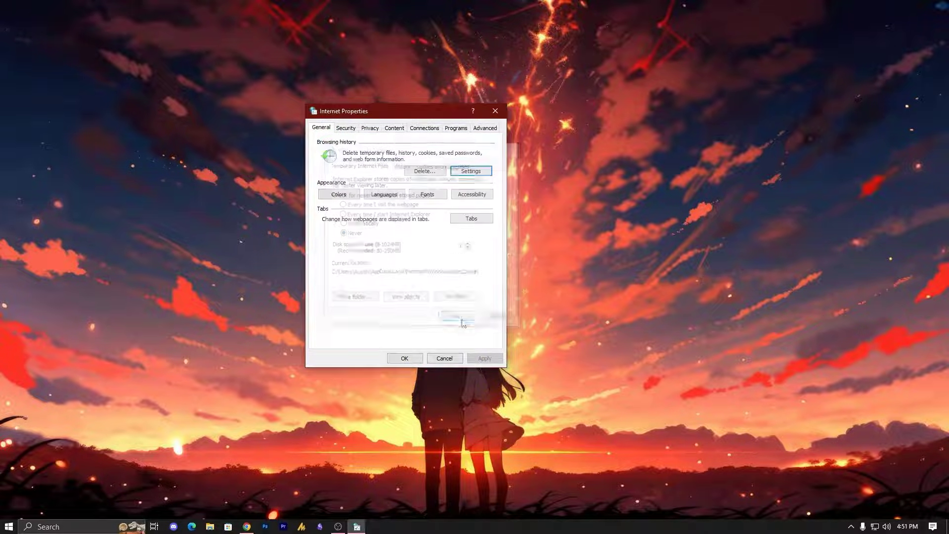
left_click(405, 360)
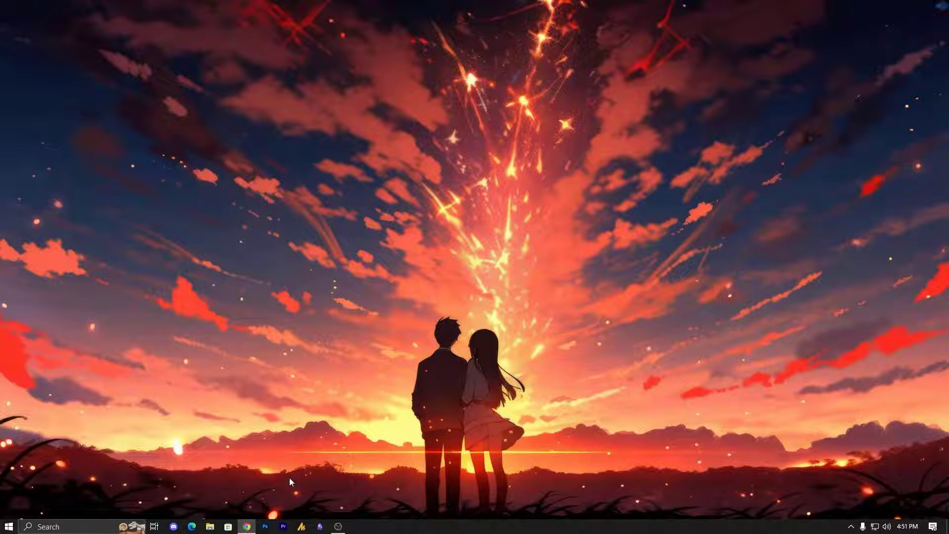
Launch Microsoft Edge and open Clear browsing data from History.
key("super")
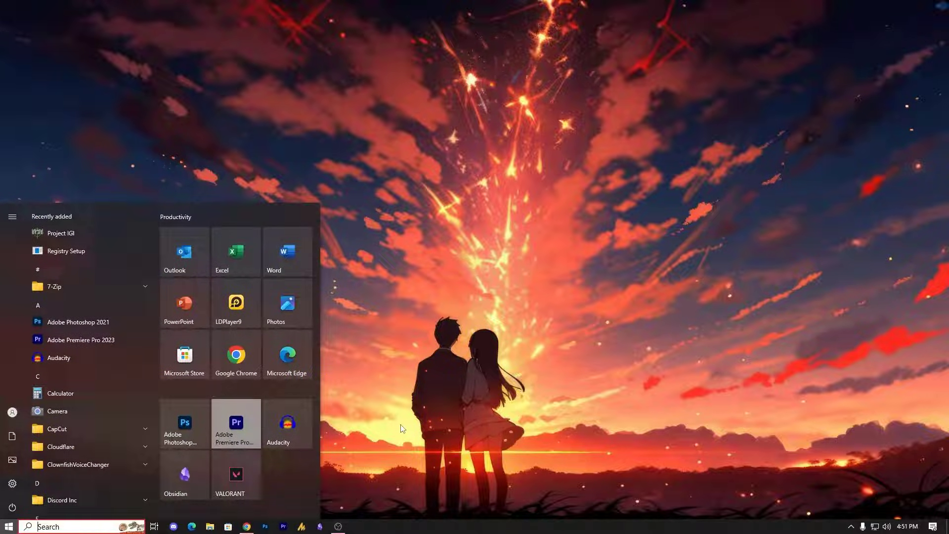
type("o")
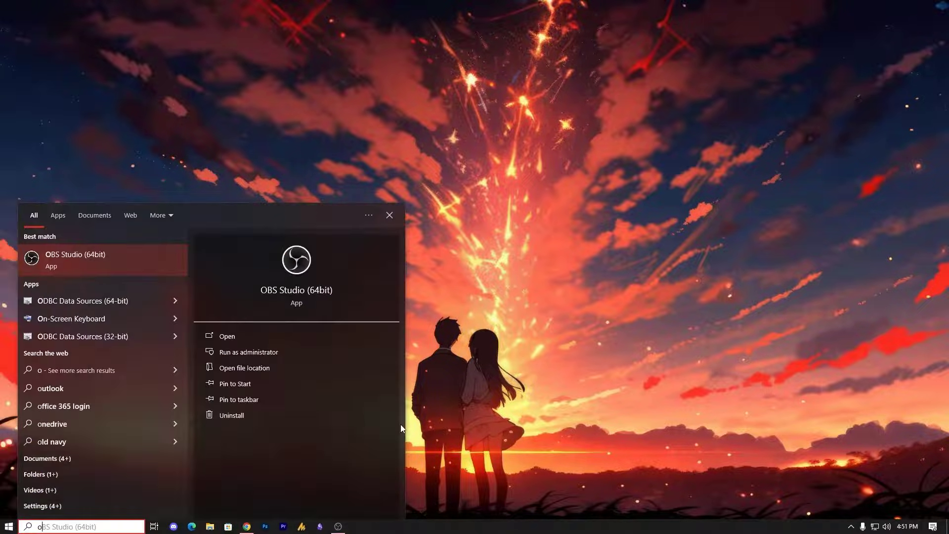
key("BackSpace")
key("BackSpace")
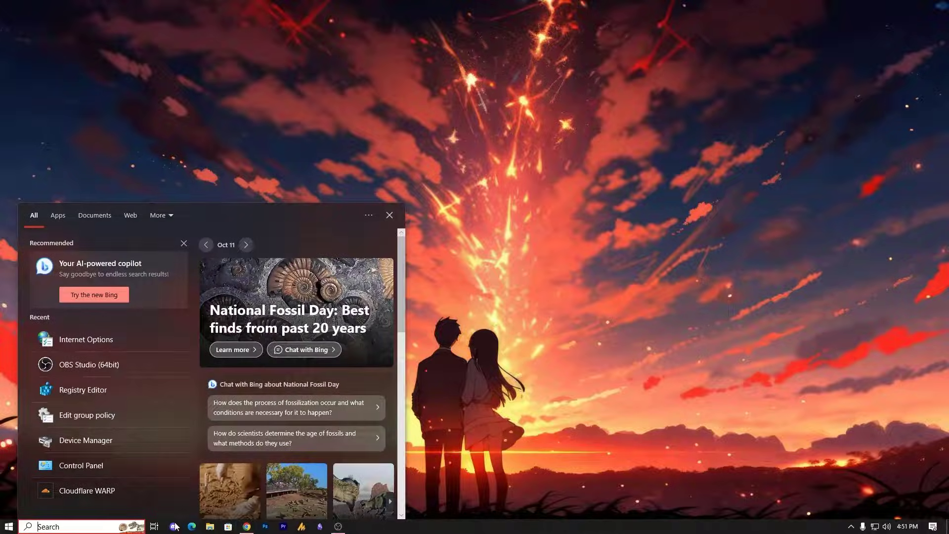
left_click(192, 527)
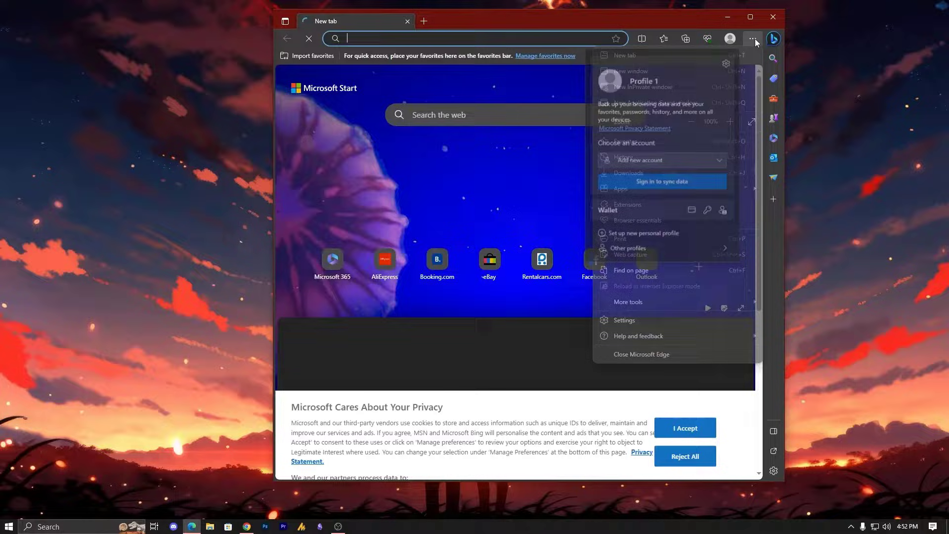
left_click(753, 38)
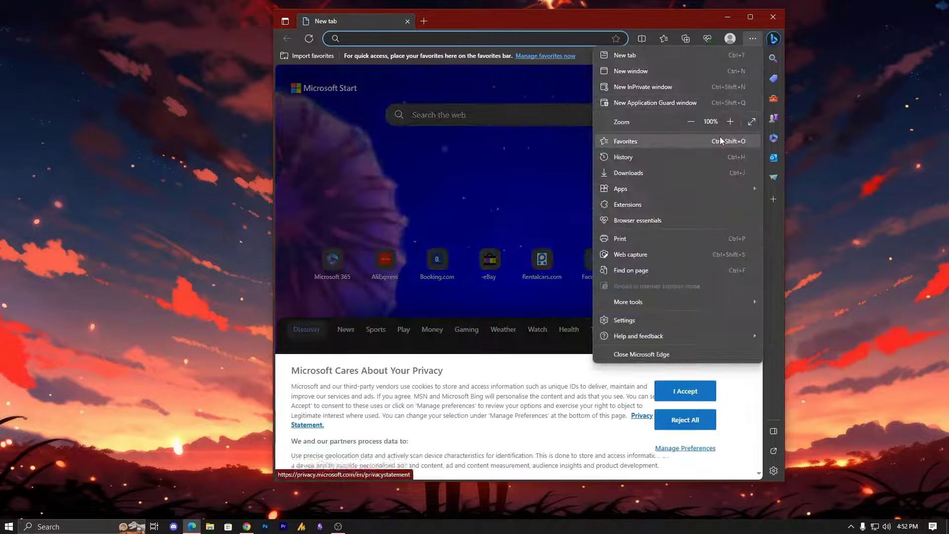
left_click(693, 159)
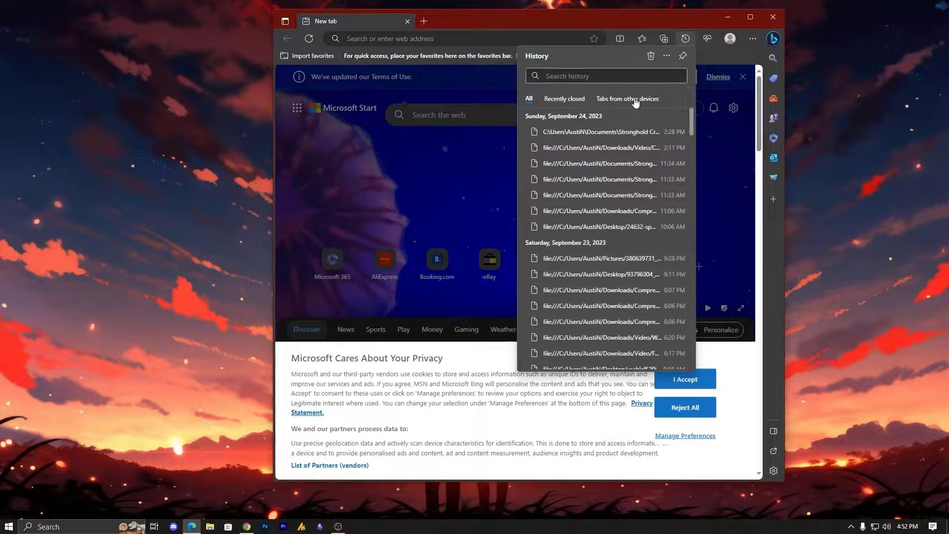
left_click(650, 57)
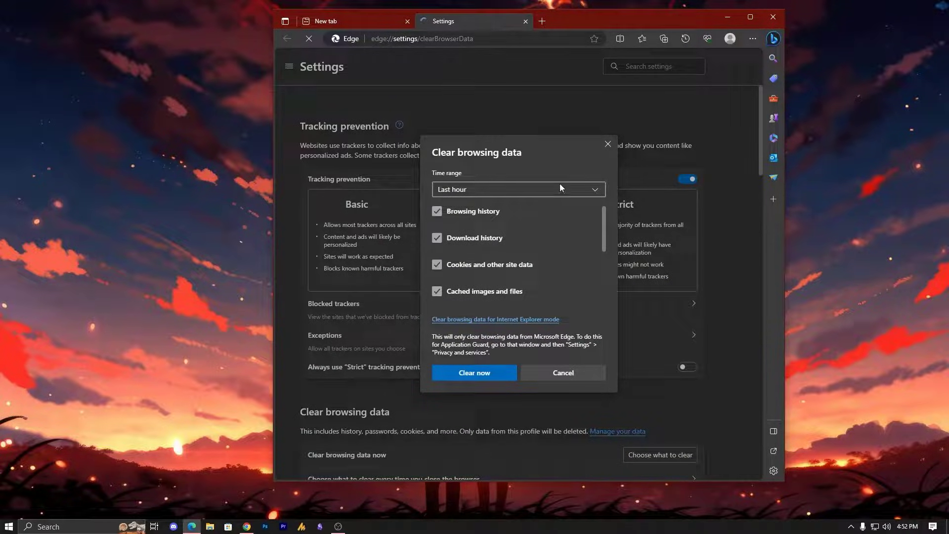
Clear All time data including site permissions, old Edge and Media Foundation data, then close Edge.
left_click(497, 190)
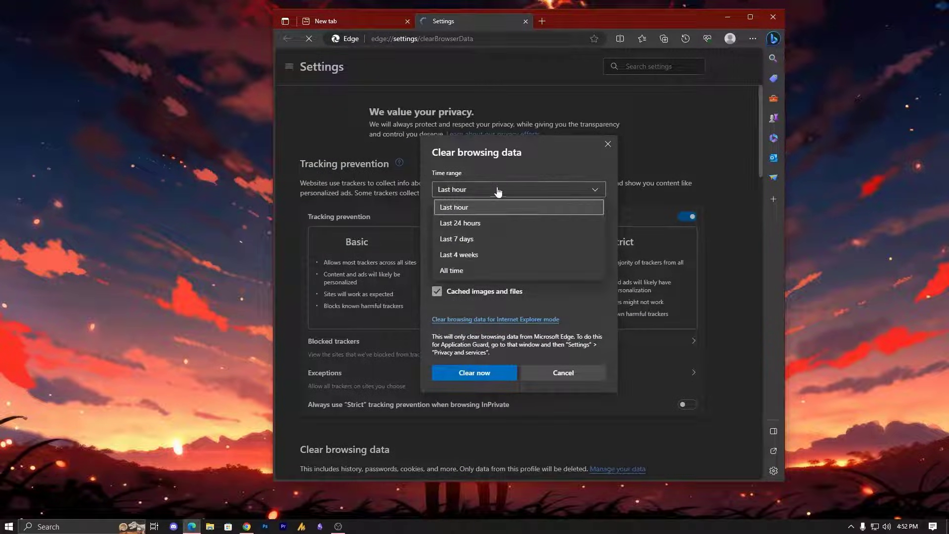
left_click(473, 271)
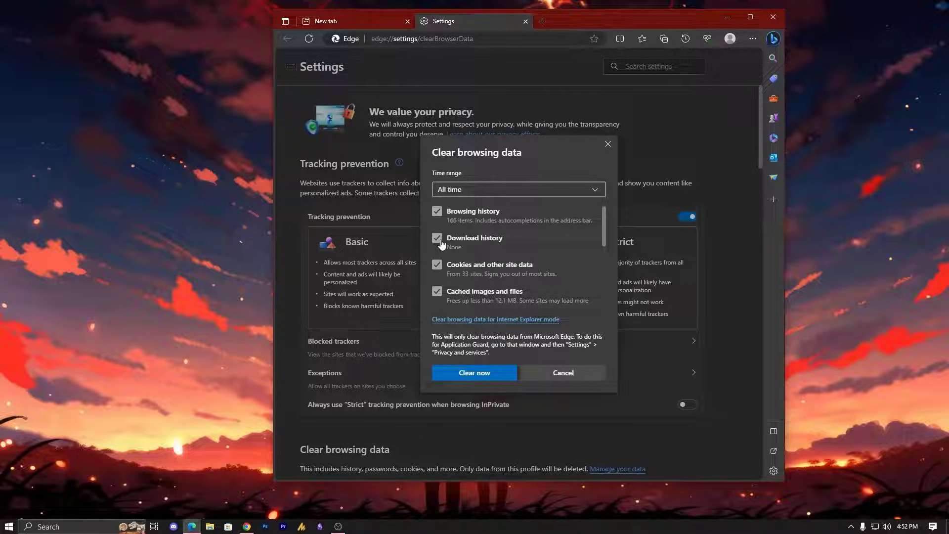
scroll(455, 278, "down", 5)
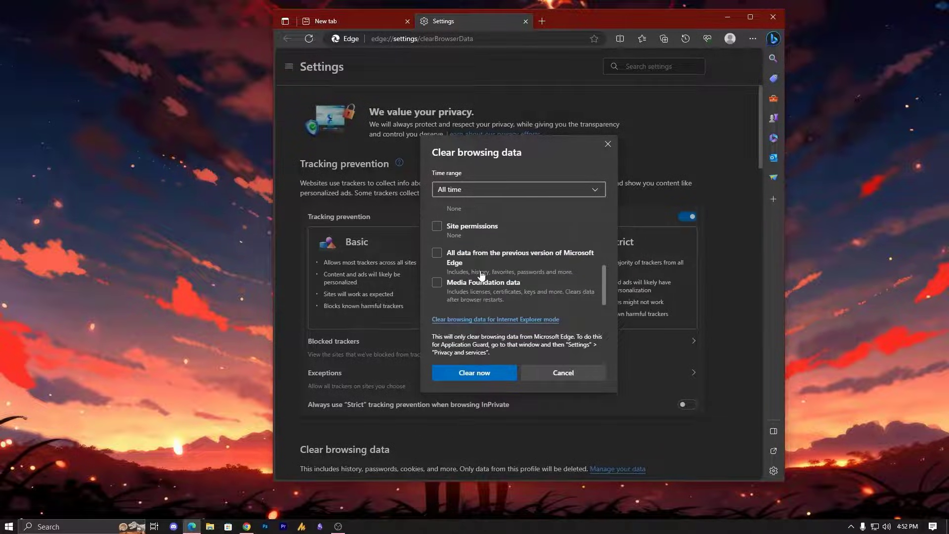
left_click(436, 226)
left_click(437, 253)
left_click(437, 282)
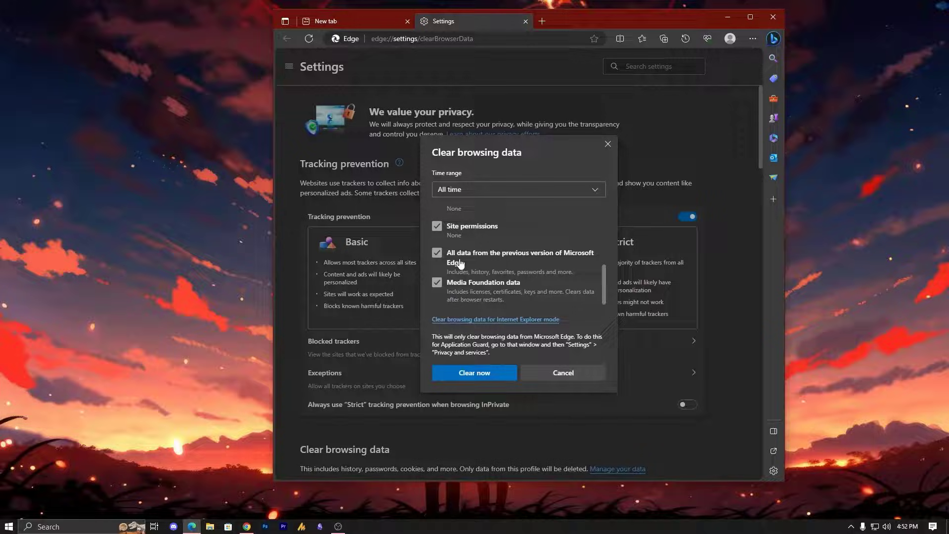
left_click(487, 373)
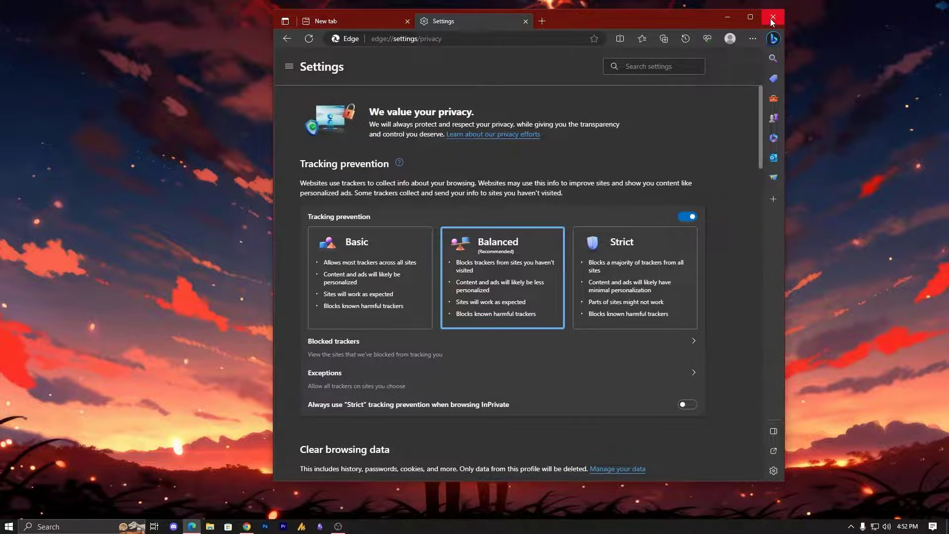
left_click(772, 19)
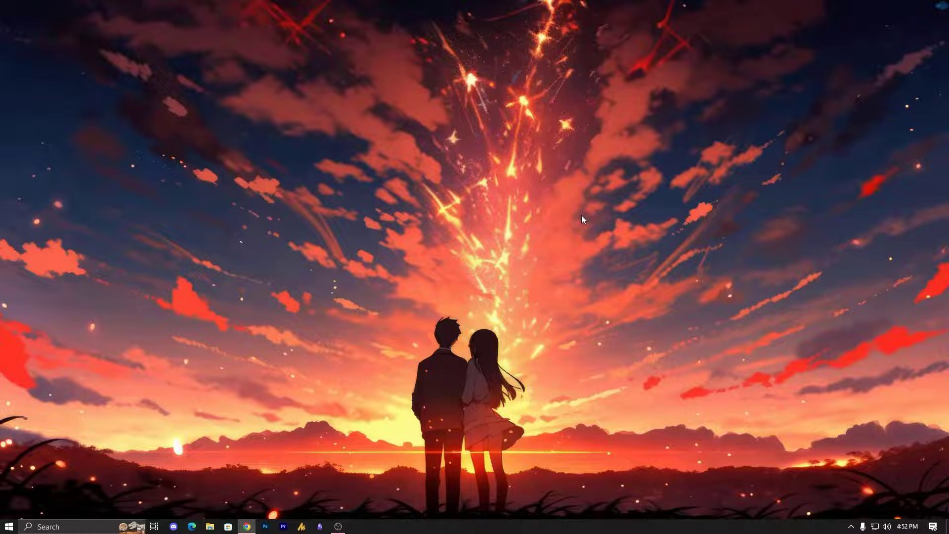
Run ipconfig /renew in an administrator Command Prompt.
key("super")
type("cmd")
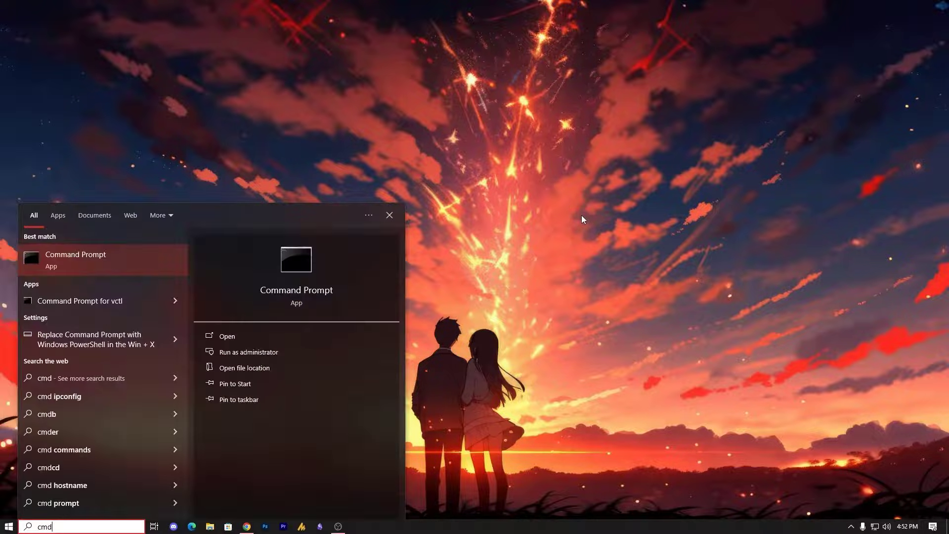
key("ctrl+shift+Return")
type("ipc")
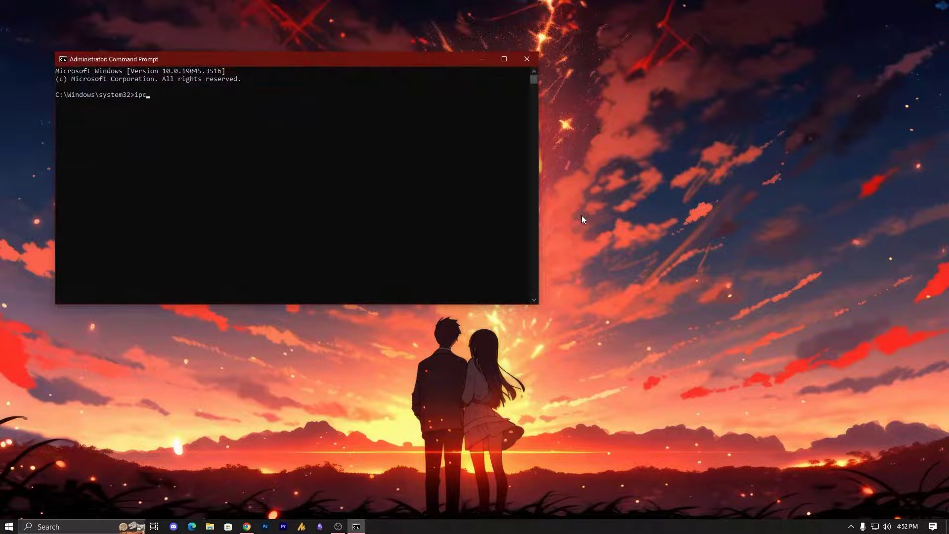
type("onfig /renew")
key("Return")
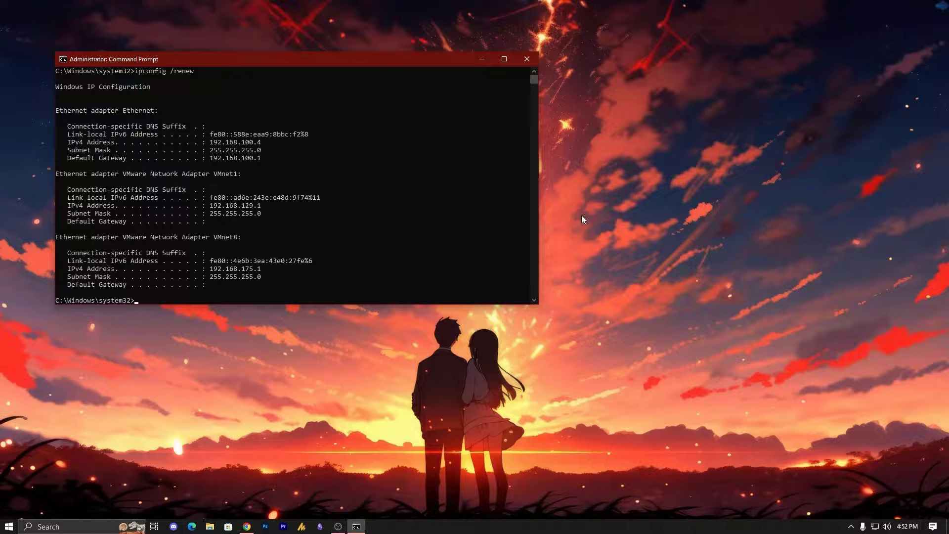
Flush the DNS cache, register DNS with ipconfig/register, and exit the console.
type("ipconfig/flushdns")
key("Return")
type("ipco")
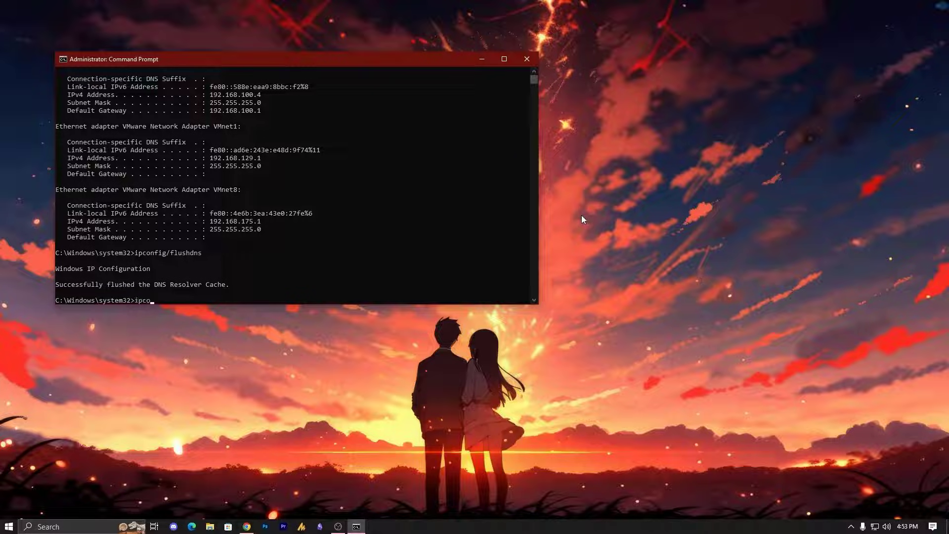
type("nfig/registerdns")
key("Return")
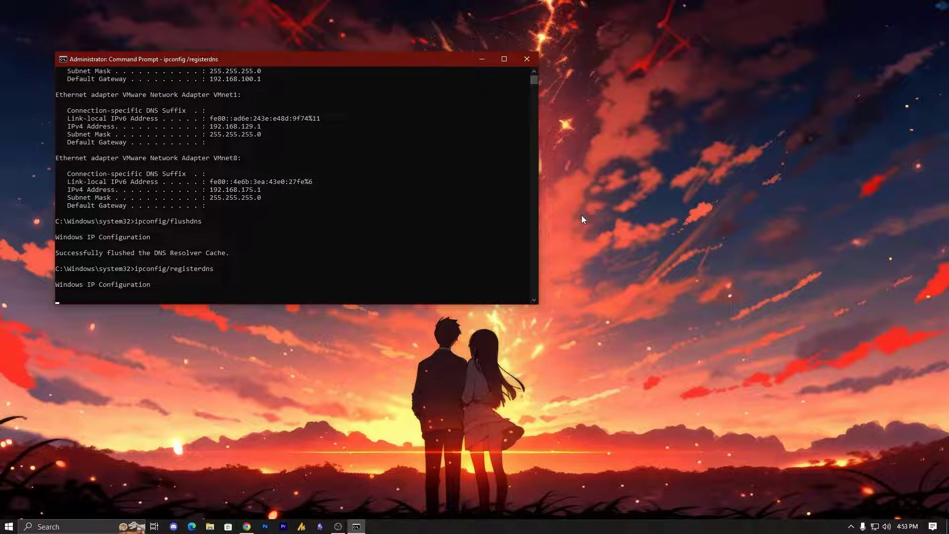
type("exit")
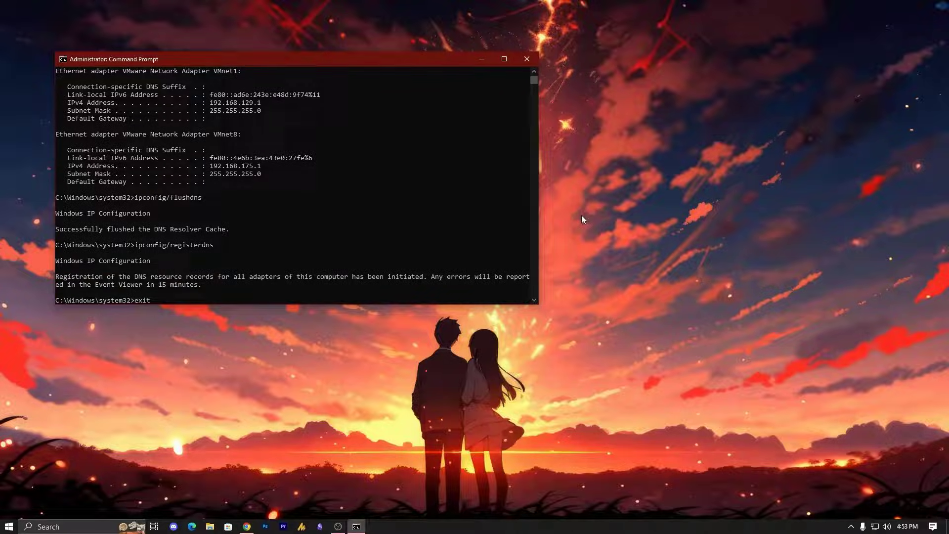
key("Return")
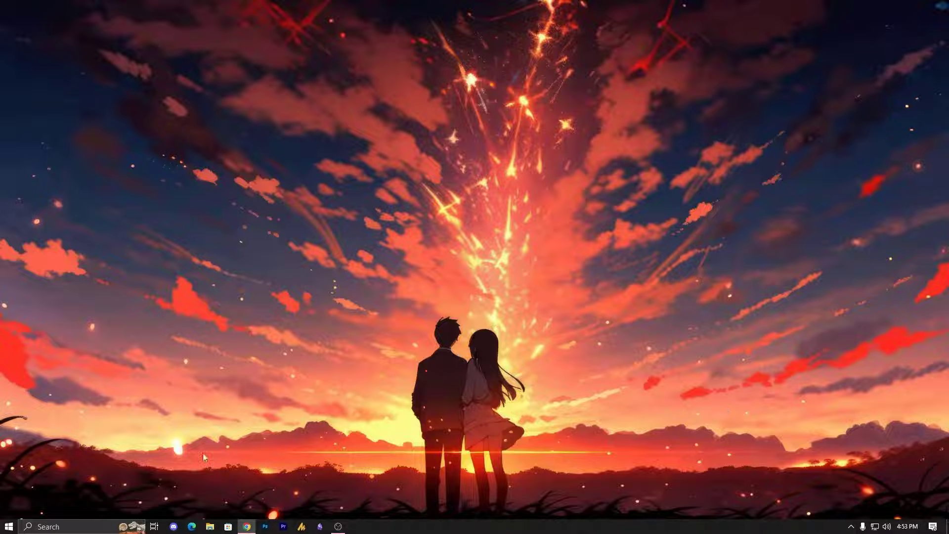
left_click(10, 526)
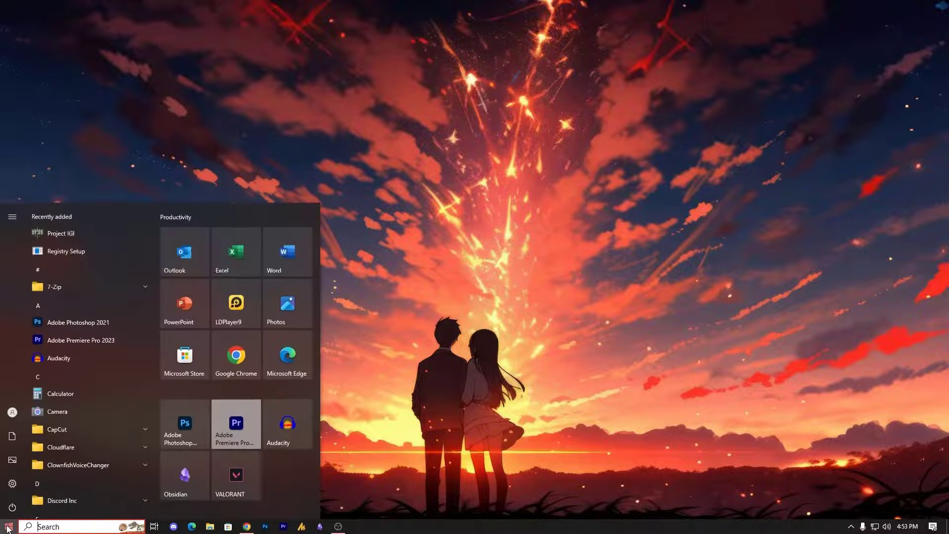
left_click(12, 484)
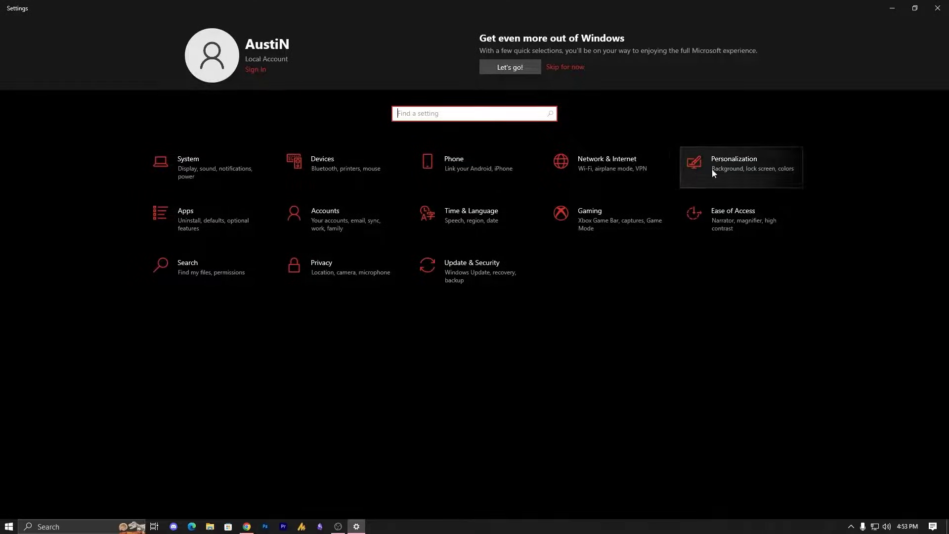
left_click(599, 179)
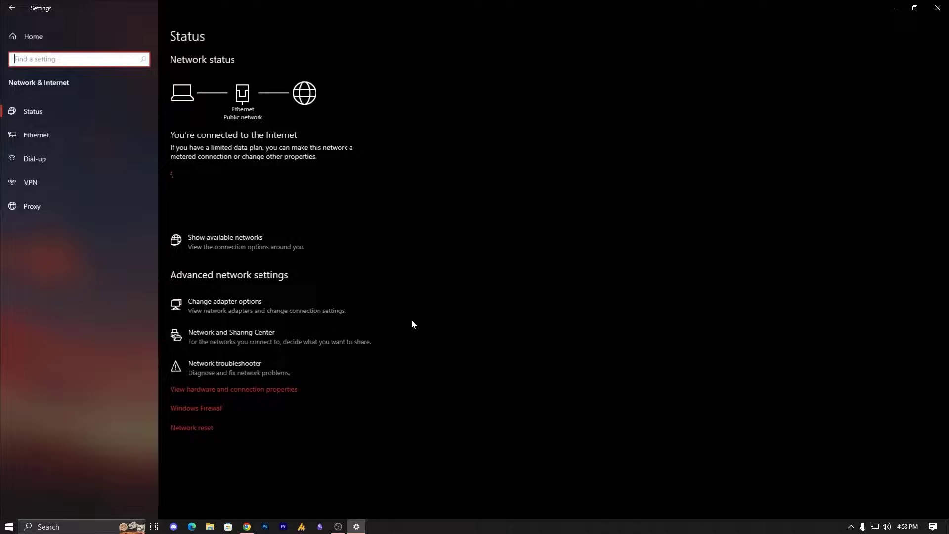
left_click(194, 429)
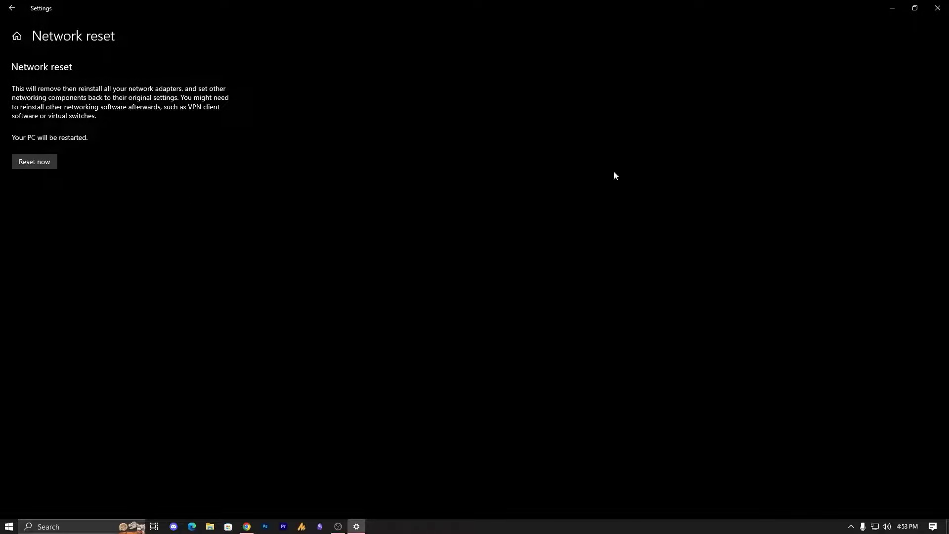
left_click(930, 15)
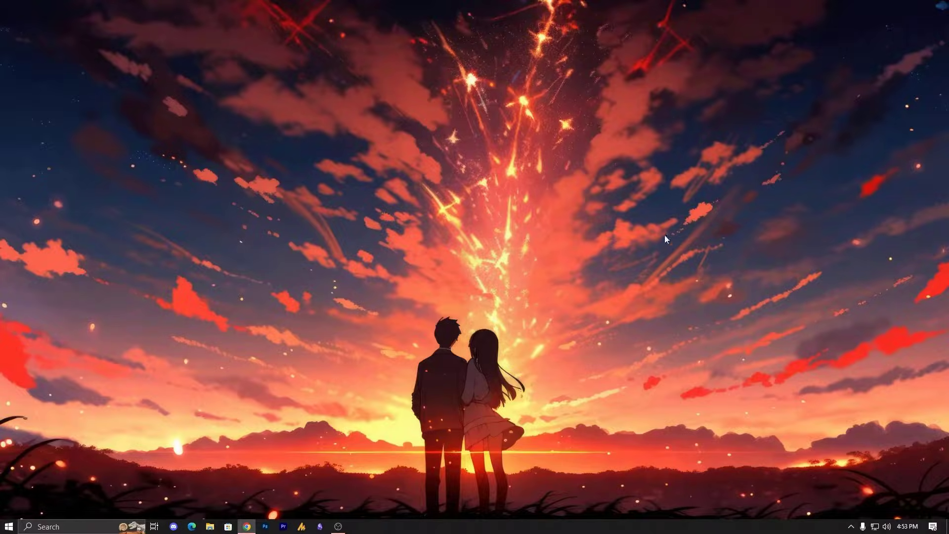